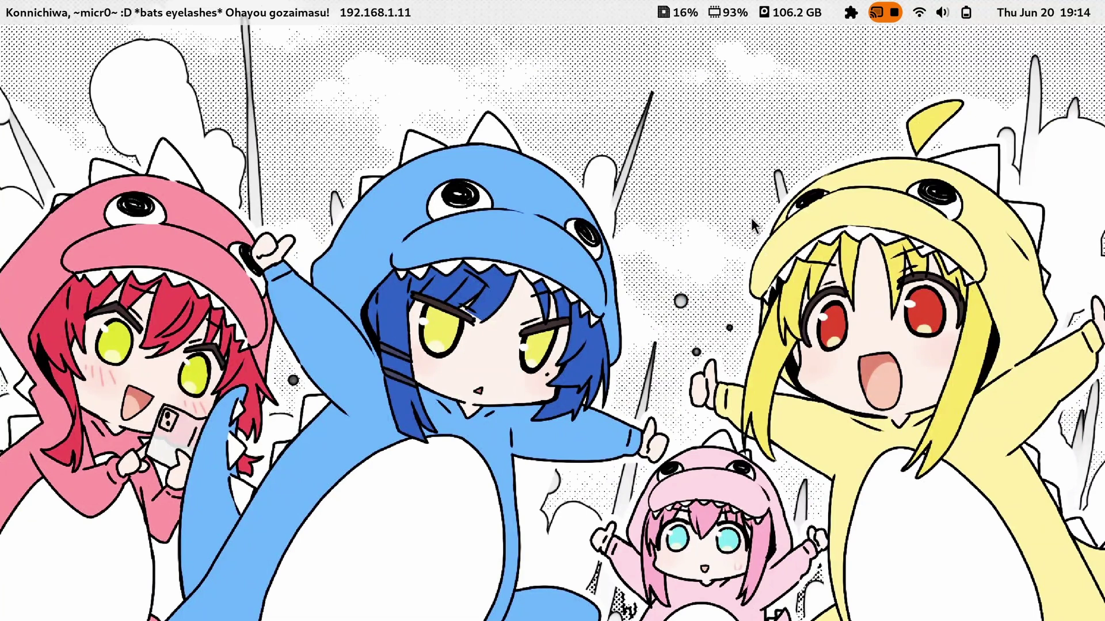
# Show the top-bar extension list with Blur my Shell, Executor, Just Perfection and Vitals enabled.
pyautogui.press('super')
pyautogui.click(655, 485)
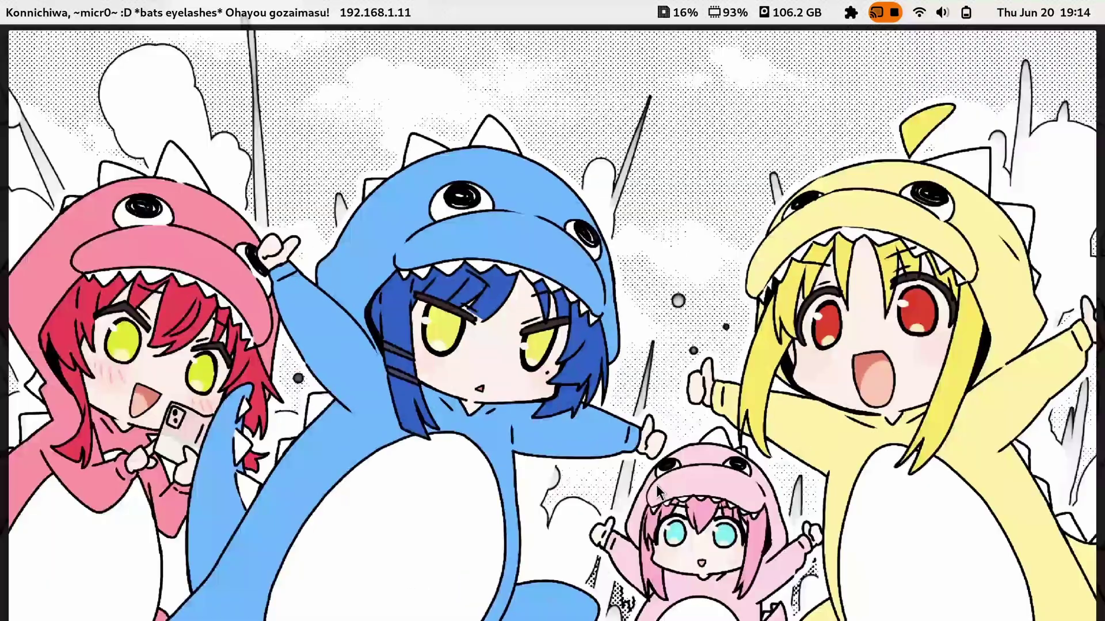
pyautogui.click(853, 13)
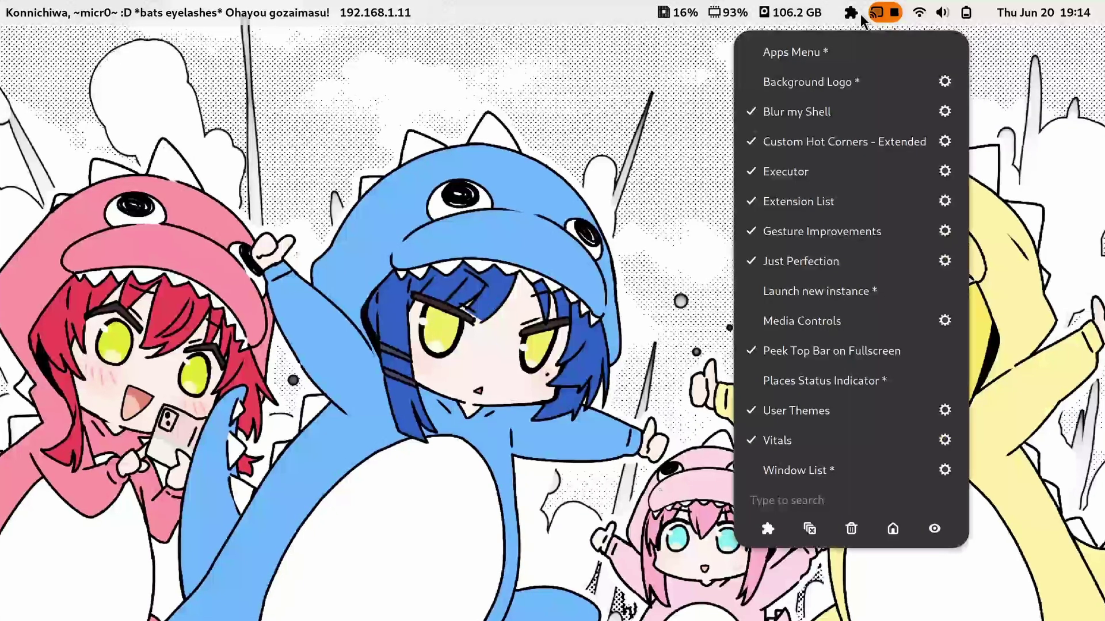
# Open Blur my Shell's Panel settings and expand Override background to reveal the Light style.
pyautogui.click(944, 111)
pyautogui.click(368, 584)
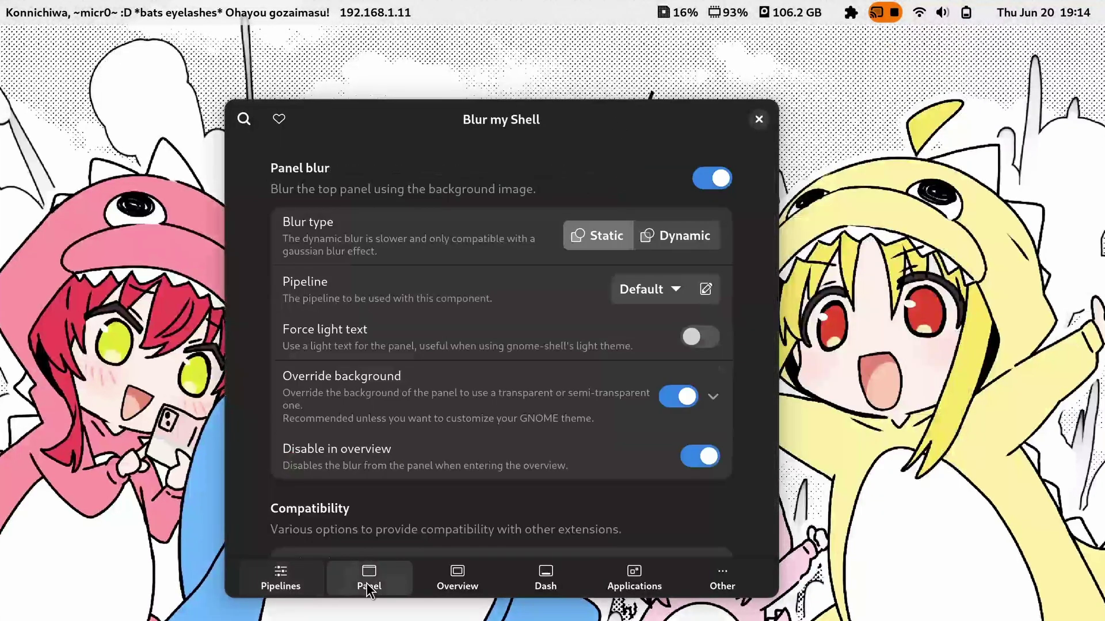
pyautogui.scroll(-3, 509, 441)
pyautogui.scroll(3, 519, 436)
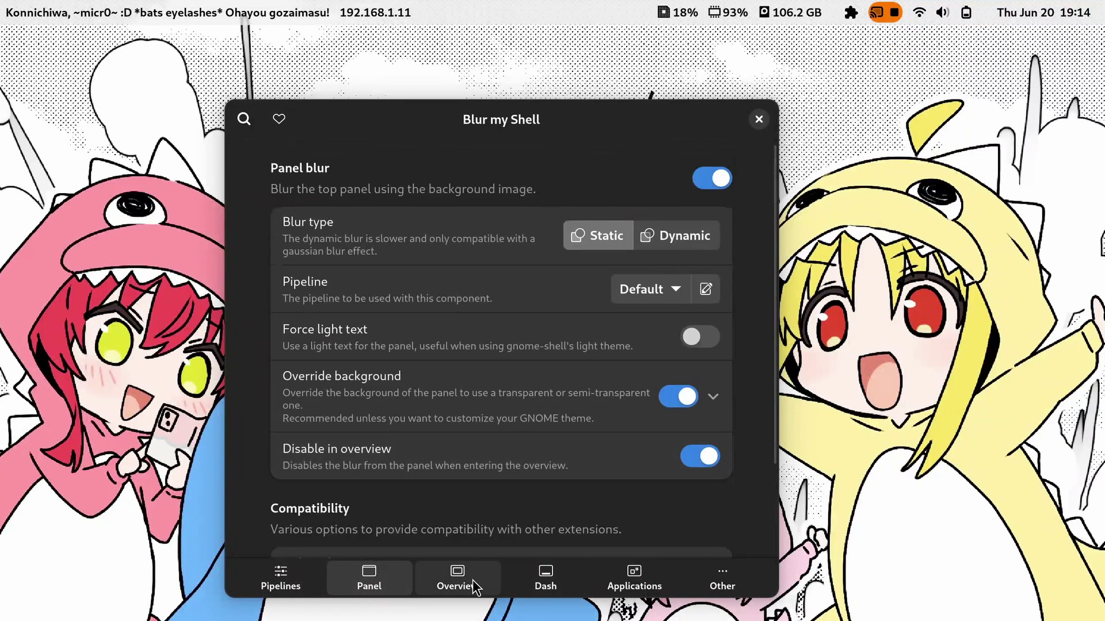
pyautogui.click(618, 578)
pyautogui.click(381, 586)
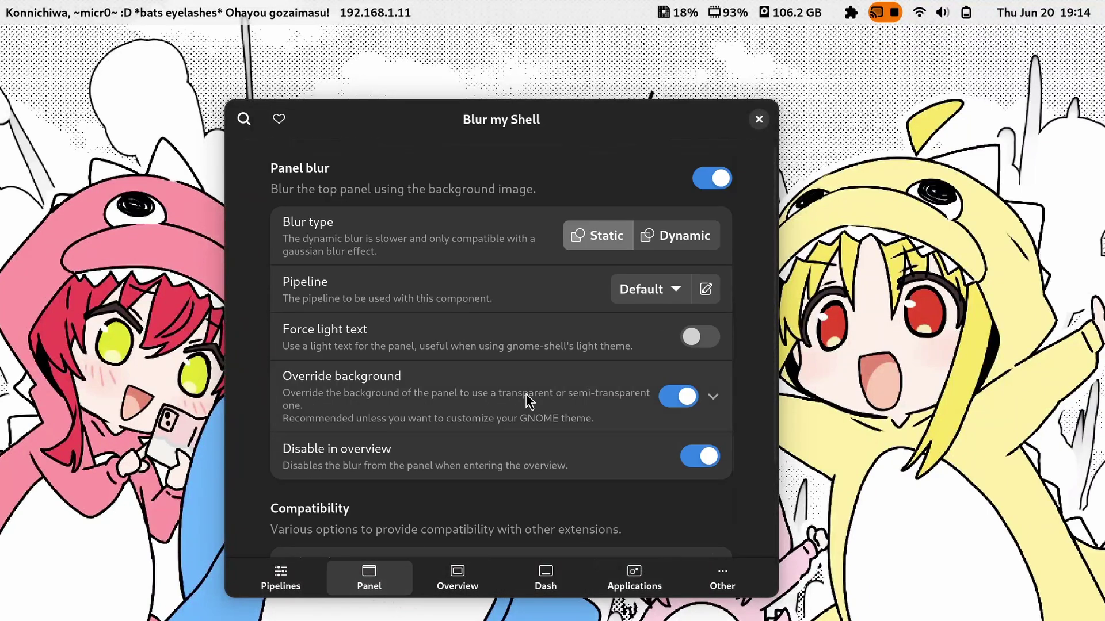
pyautogui.click(713, 396)
pyautogui.scroll(-2, 716, 395)
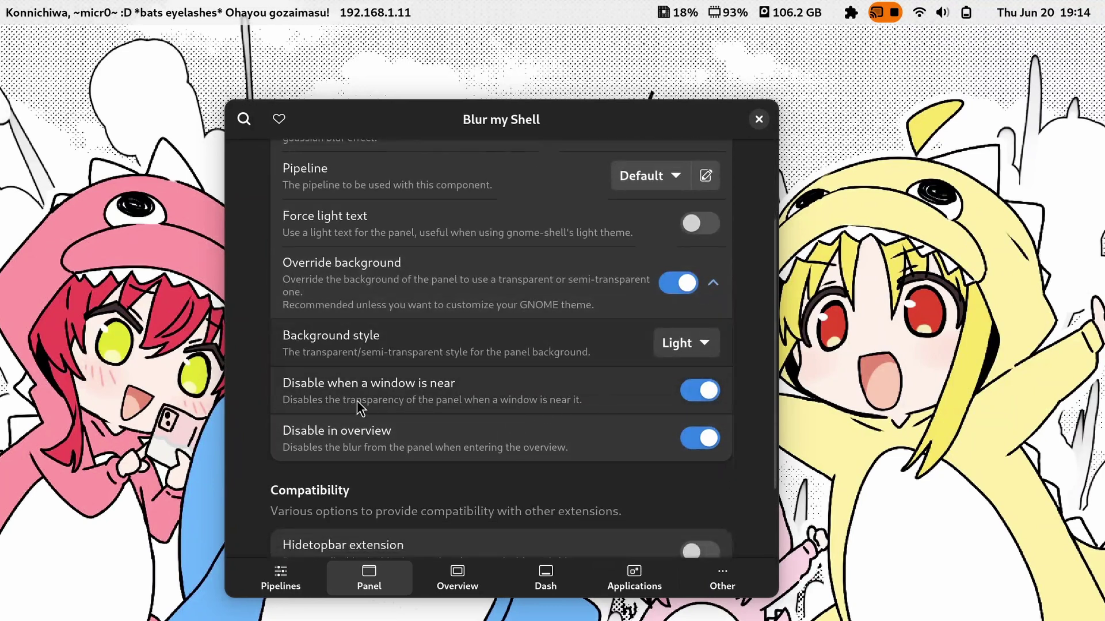
# Inspect the Default pipeline's effects, return to Panel settings, and move the window upper left.
pyautogui.click(281, 577)
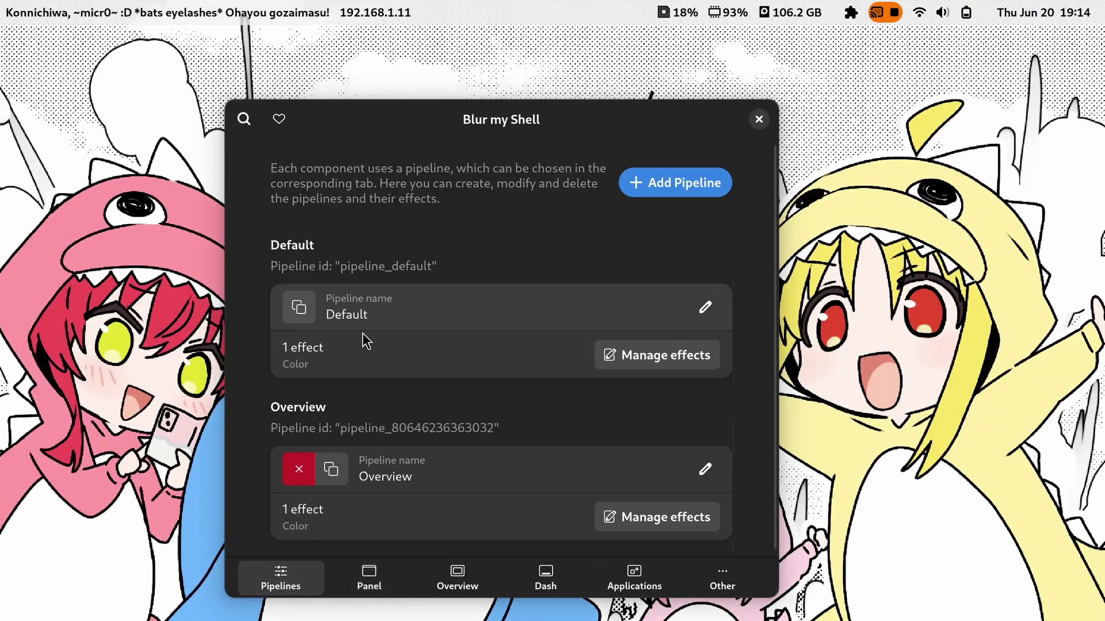
pyautogui.click(627, 358)
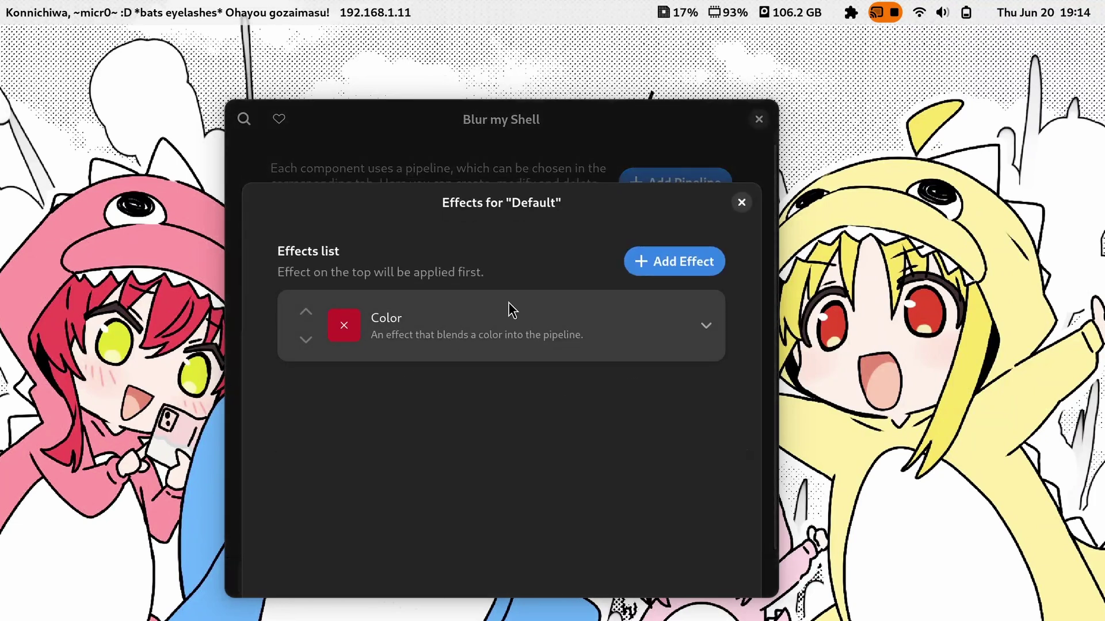
pyautogui.click(739, 203)
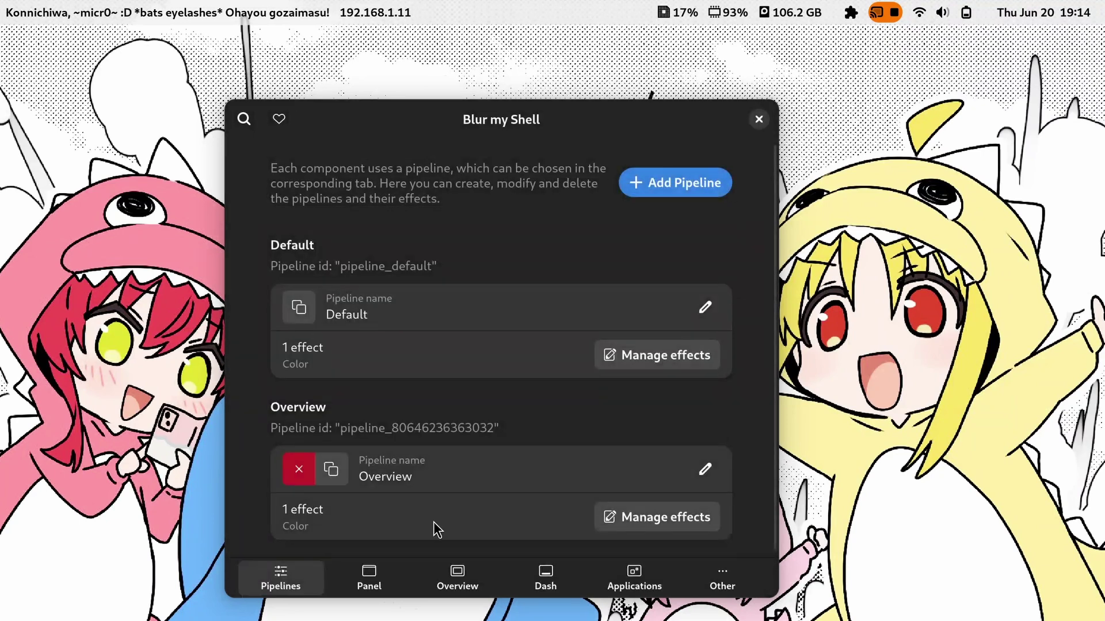
pyautogui.click(390, 577)
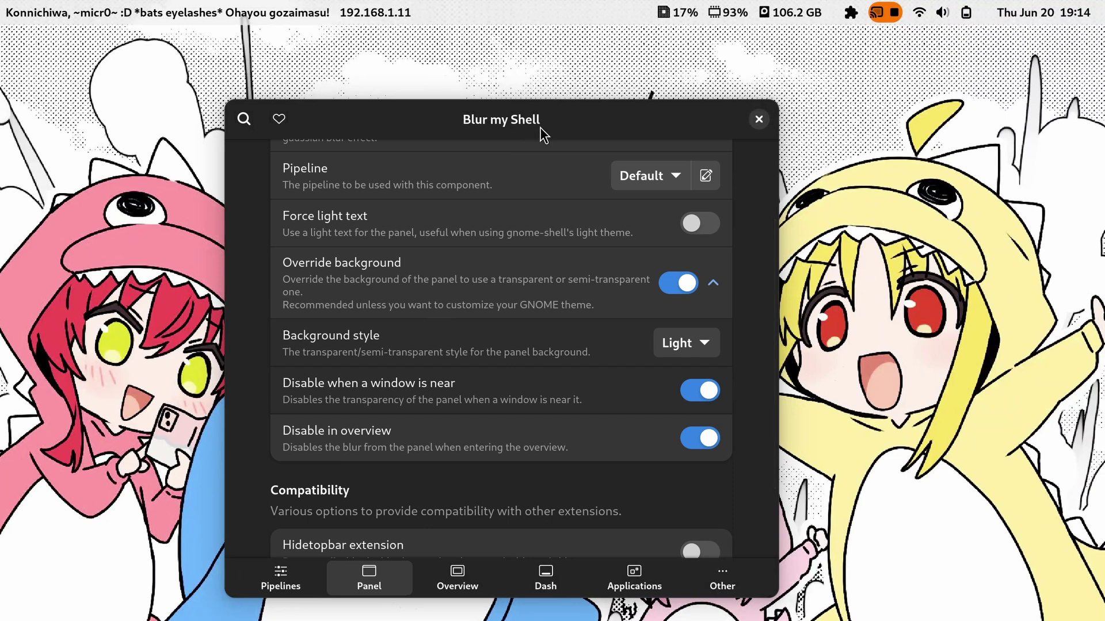
pyautogui.moveTo(567, 126); pyautogui.dragTo(423, 49)
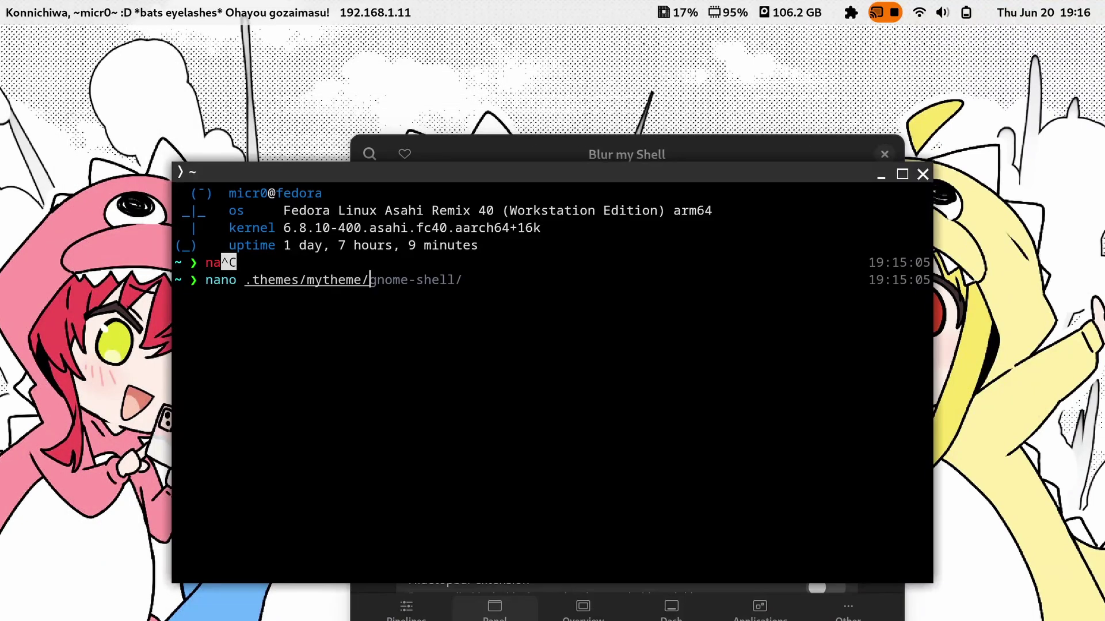
# Open .themes/mytheme/gnome-shell/gnome-shell.css in nano and highlight the first #panel rule.
pyautogui.press('Tab')
pyautogui.press('Tab')
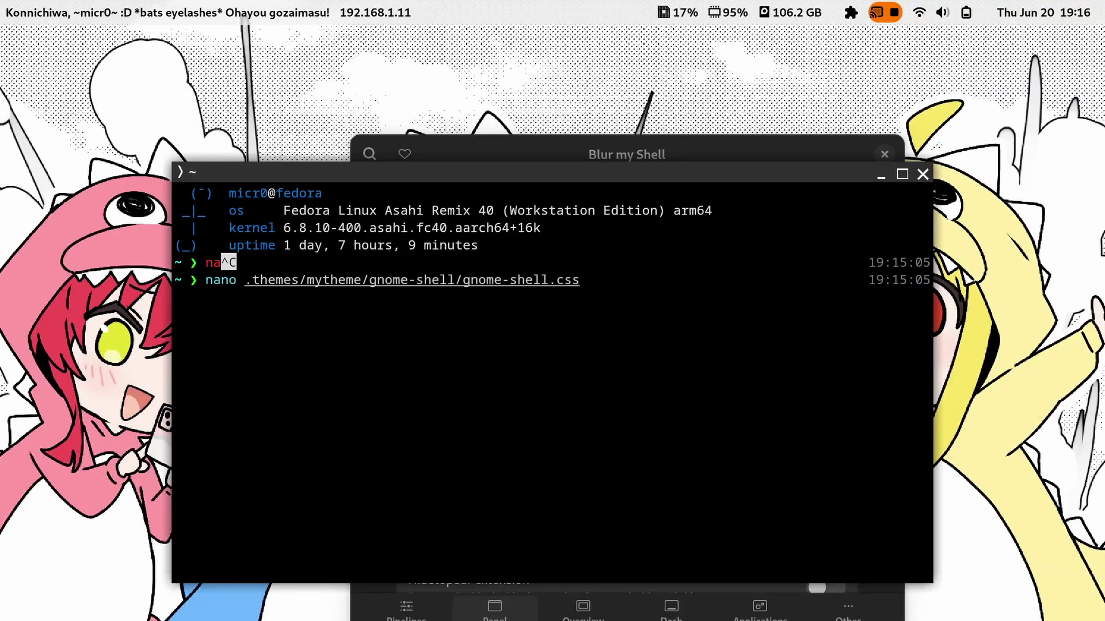
pyautogui.press('Return')
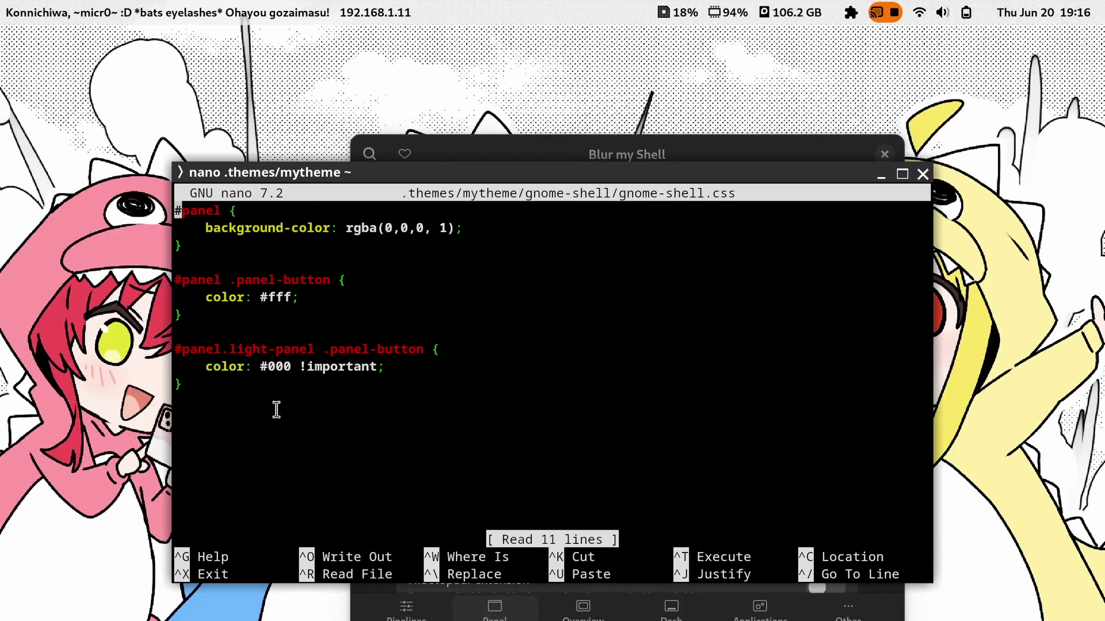
pyautogui.moveTo(219, 385); pyautogui.dragTo(174, 342)
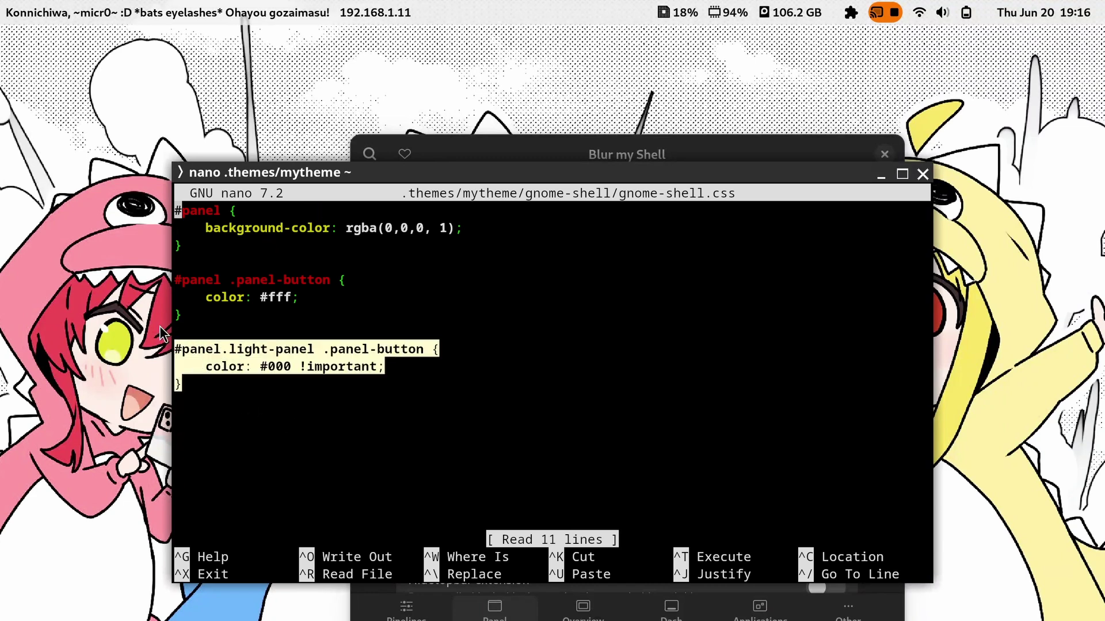
pyautogui.click(228, 258)
pyautogui.press('Down')
pyautogui.press('Down')
pyautogui.press('Down')
pyautogui.press('Down')
pyautogui.press('Down')
pyautogui.press('Down')
pyautogui.press('Down')
pyautogui.press('Down')
pyautogui.press('Down')
pyautogui.press('Down')
pyautogui.press('Down')
pyautogui.press('Up')
pyautogui.press('Up')
pyautogui.press('Up')
pyautogui.press('Up')
pyautogui.press('Up')
pyautogui.press('Up')
pyautogui.press('Up')
pyautogui.press('Up')
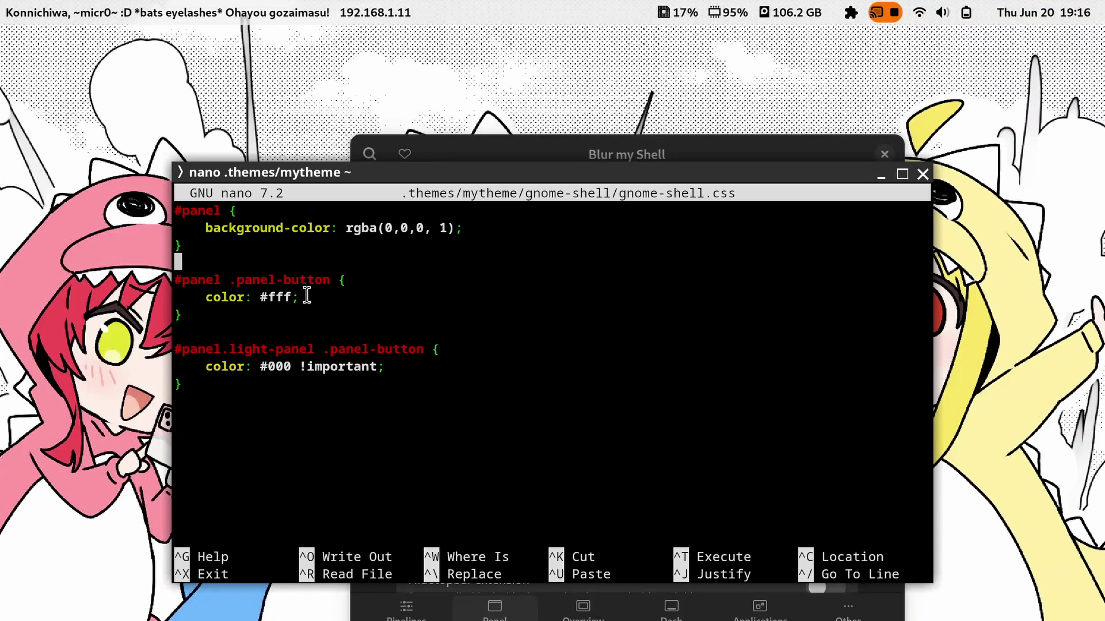
pyautogui.moveTo(262, 249); pyautogui.dragTo(162, 217)
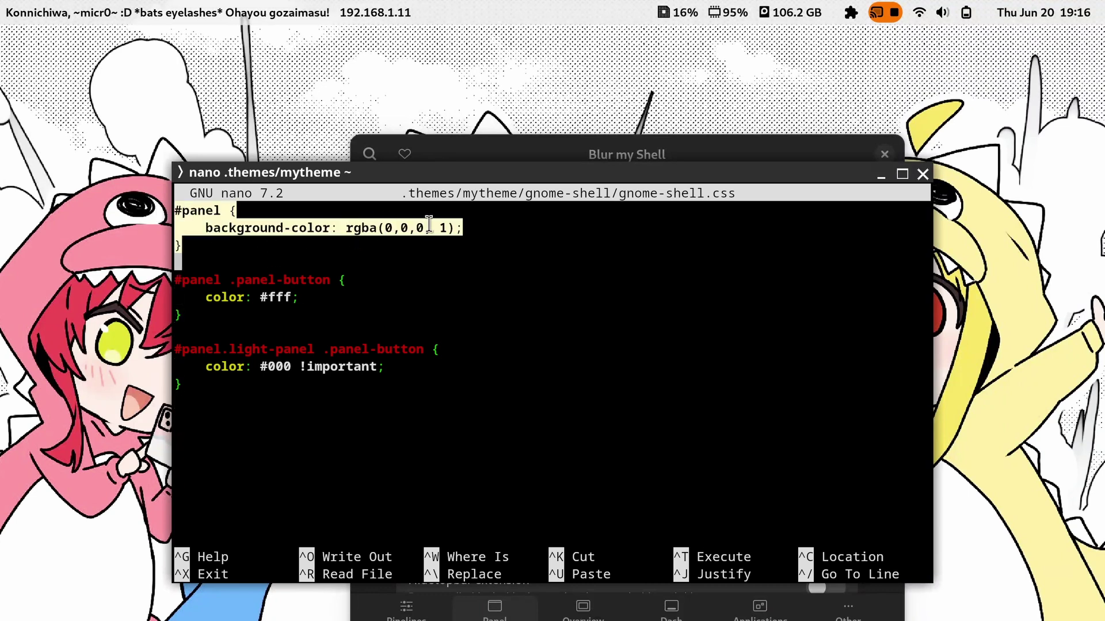
pyautogui.click(245, 250)
pyautogui.moveTo(215, 253); pyautogui.dragTo(152, 213)
# Walk through the .panel-button rules, highlighting .light-panel, color: #000 and !important.
pyautogui.moveTo(246, 325); pyautogui.dragTo(148, 281)
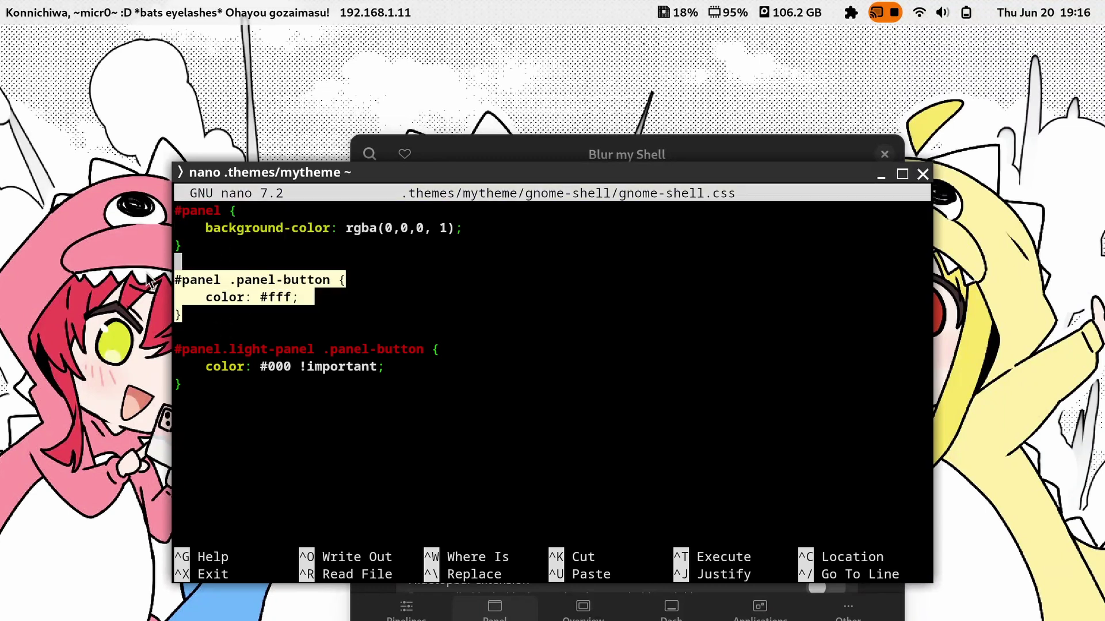
pyautogui.click(246, 324)
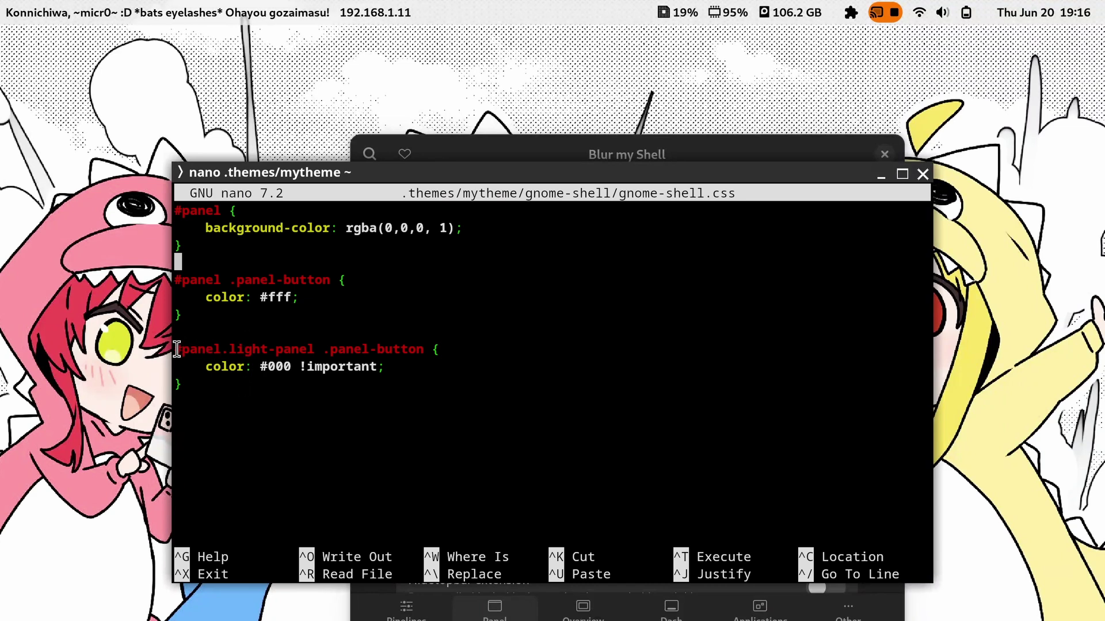
pyautogui.moveTo(175, 350); pyautogui.dragTo(242, 387)
pyautogui.click(244, 387)
pyautogui.moveTo(316, 349); pyautogui.dragTo(222, 348)
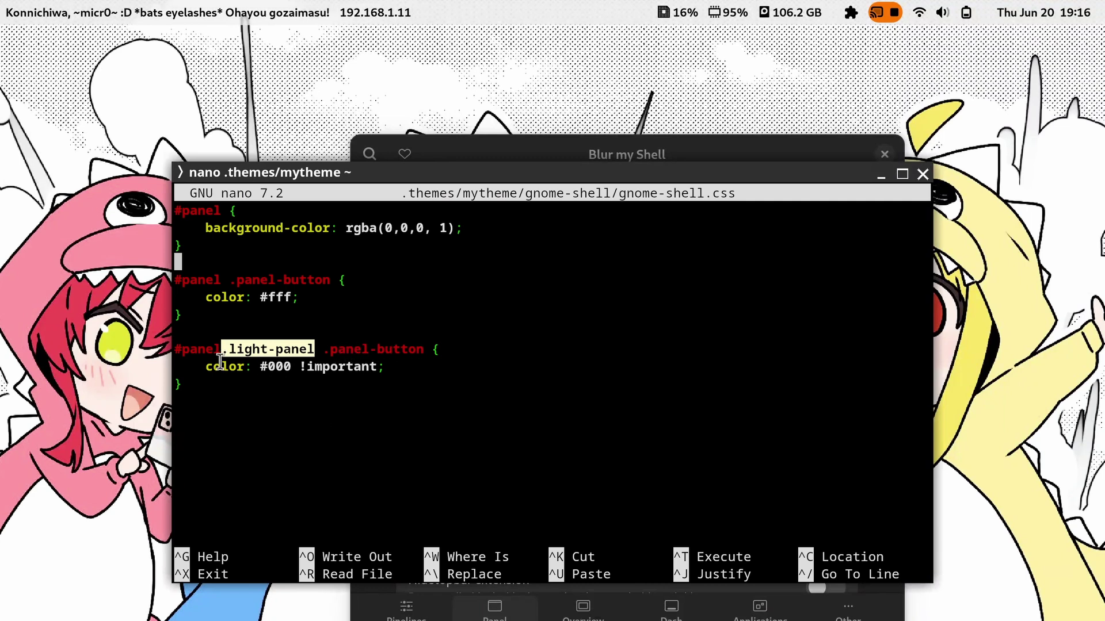
pyautogui.moveTo(206, 366); pyautogui.dragTo(281, 360)
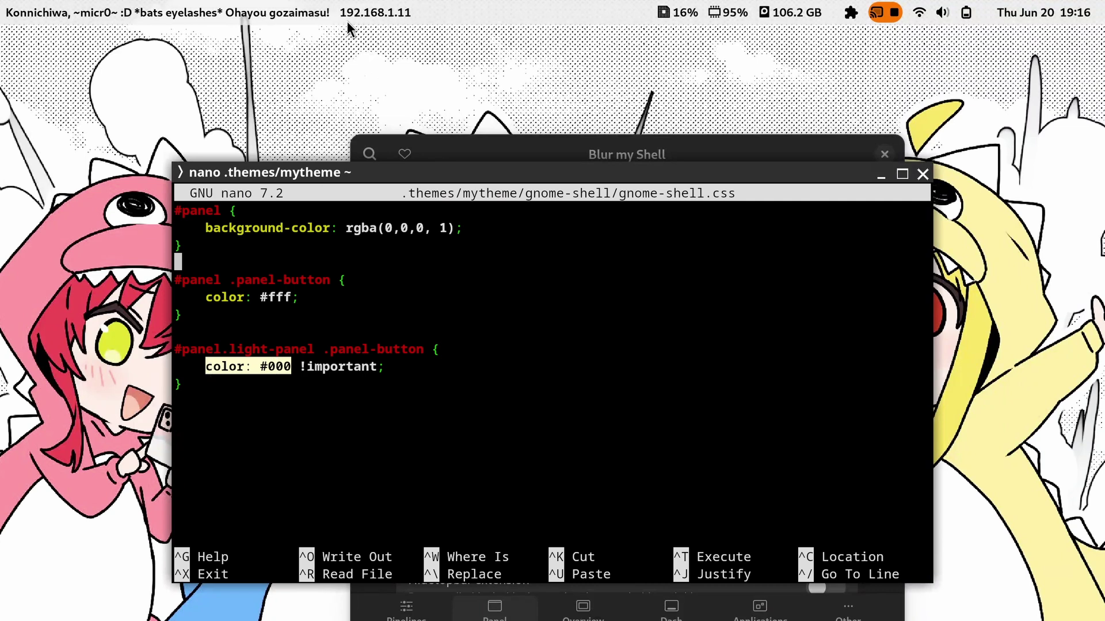
pyautogui.moveTo(299, 366); pyautogui.dragTo(413, 365)
pyautogui.click(414, 365)
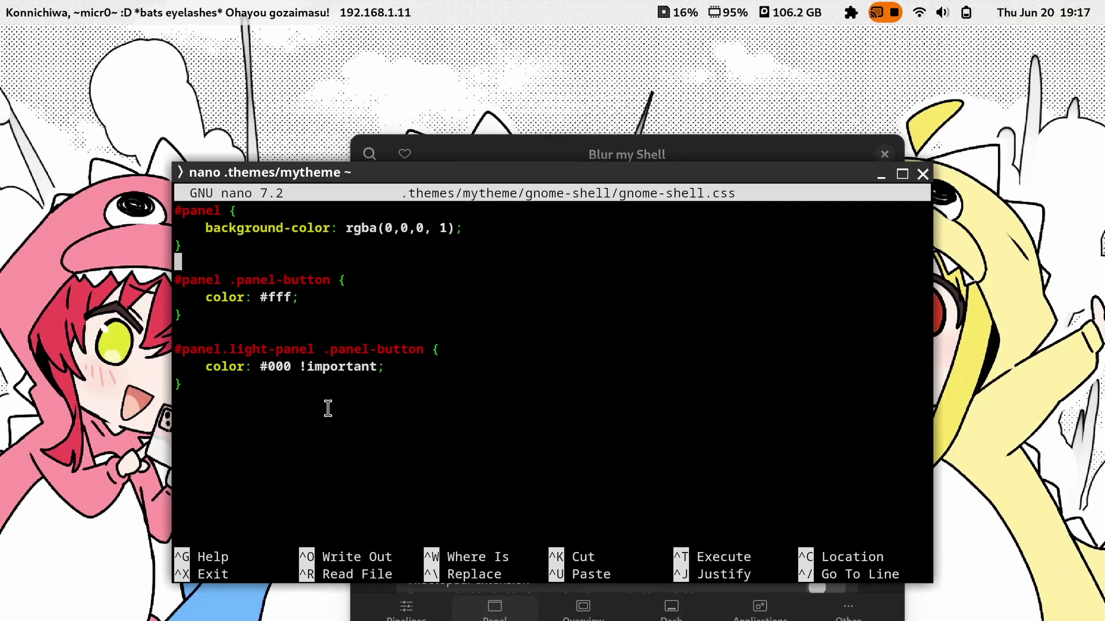
pyautogui.moveTo(748, 150); pyautogui.dragTo(768, 121)
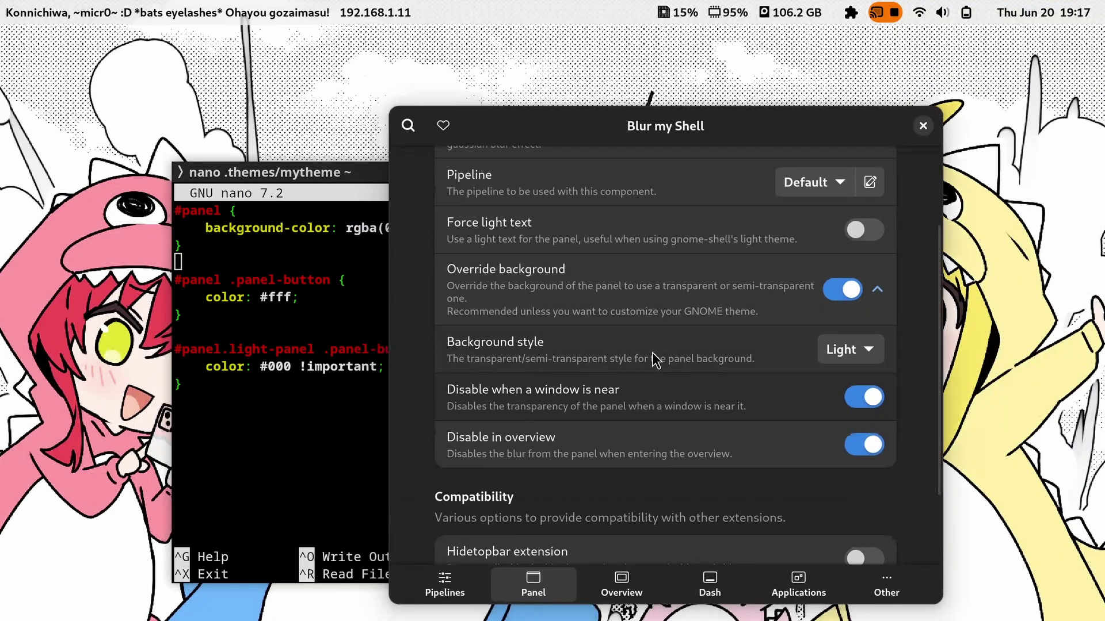
# Set the panel Background style to Dark and select 'light' in the theme rule.
pyautogui.click(843, 349)
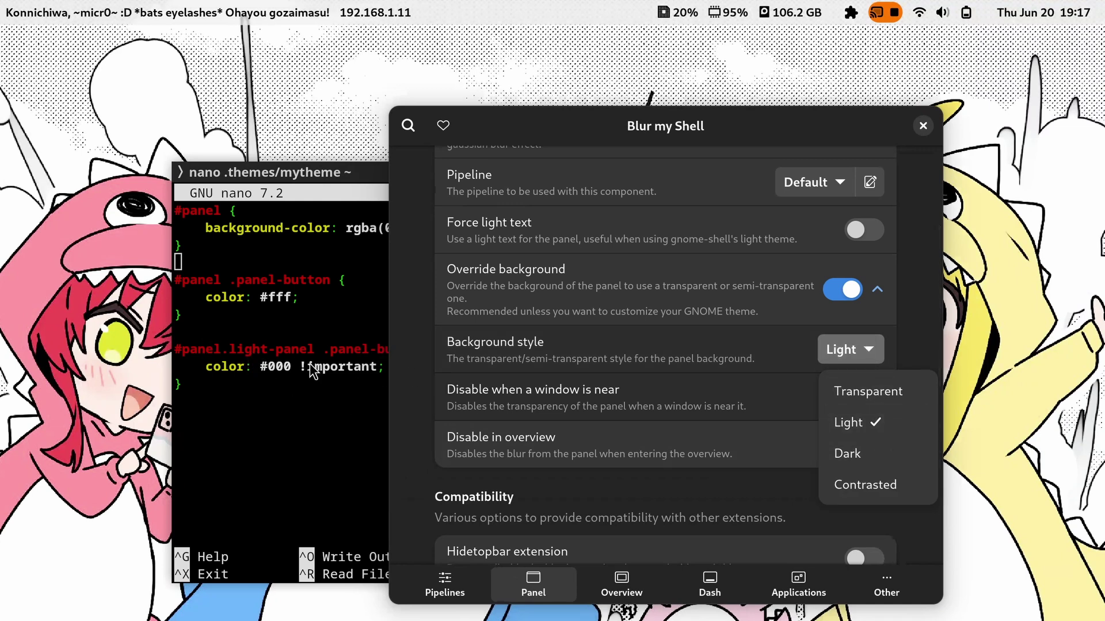
pyautogui.click(845, 453)
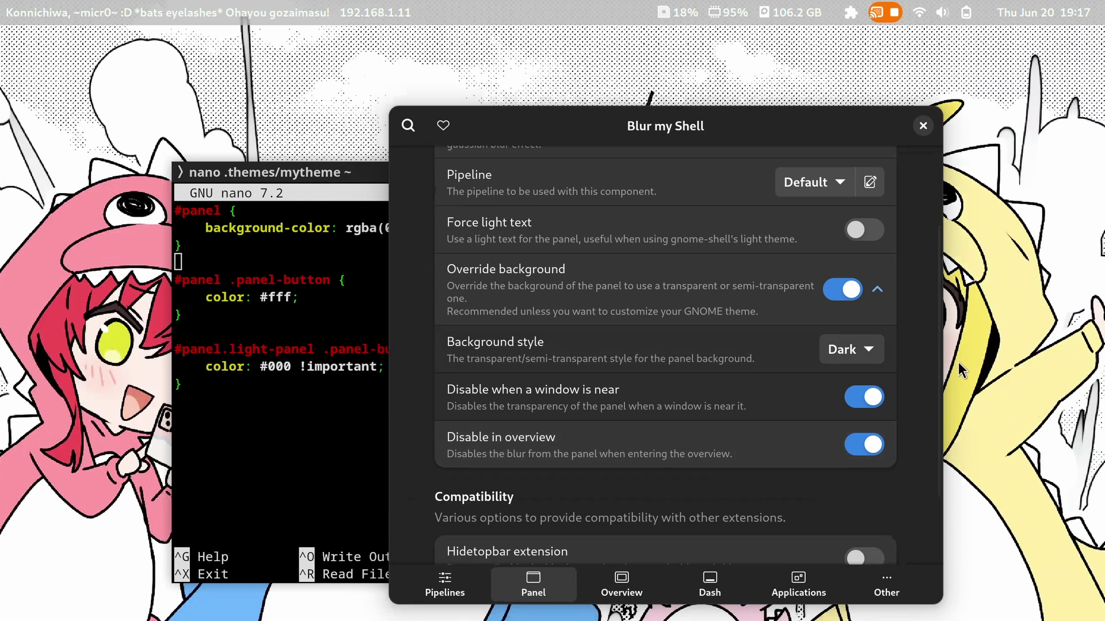
pyautogui.moveTo(229, 348); pyautogui.dragTo(267, 349)
pyautogui.click(653, 138)
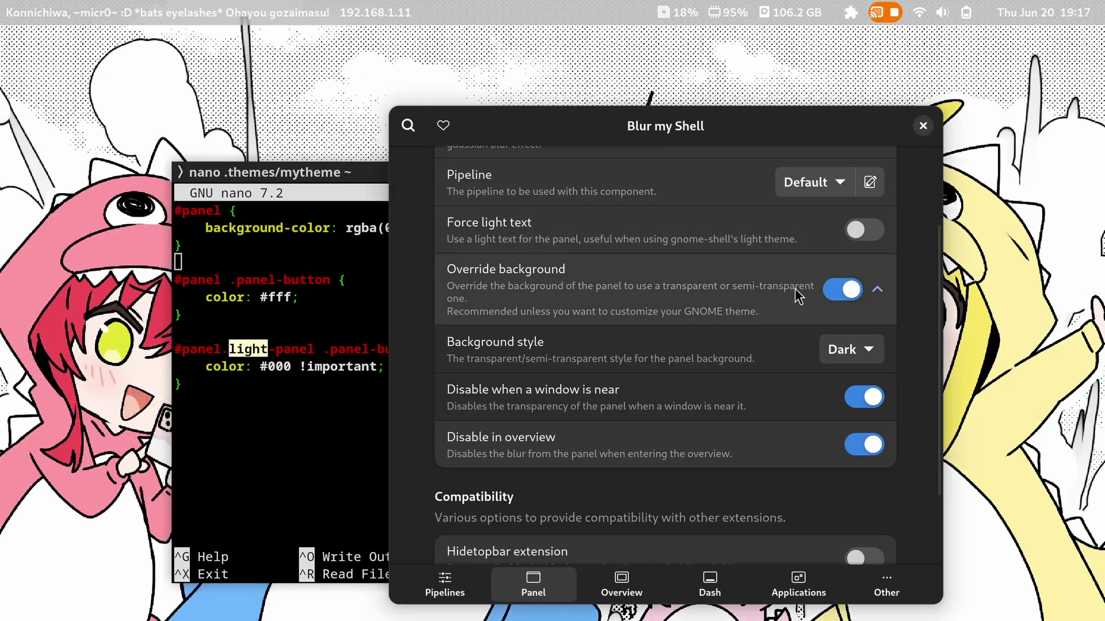
# Switch the panel Background style back to Light and review the light-panel button rule.
pyautogui.click(863, 350)
pyautogui.click(868, 426)
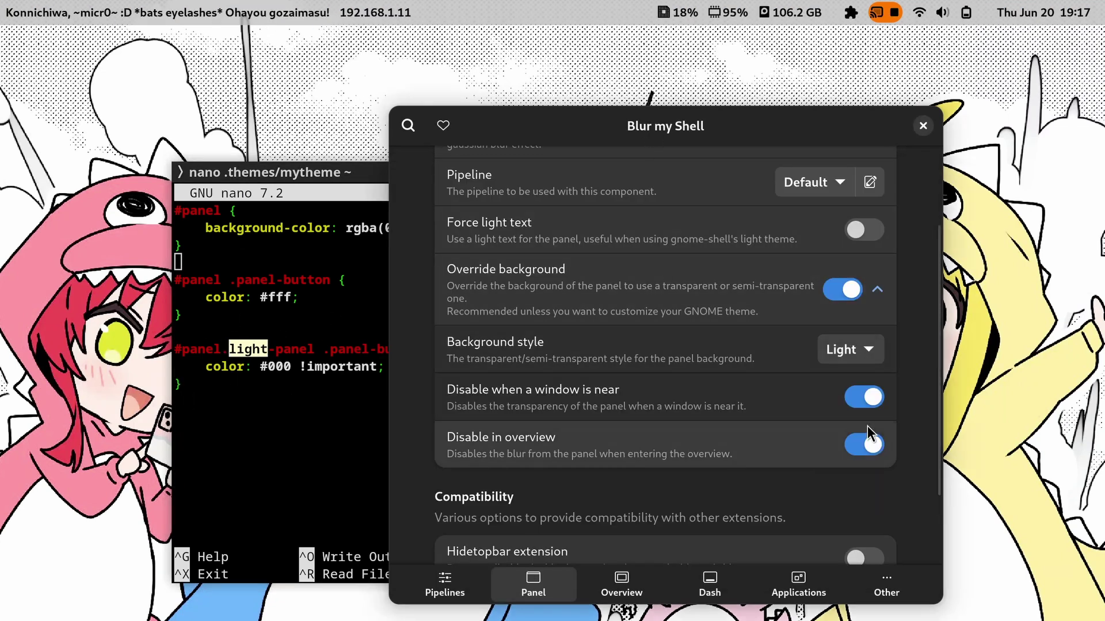
pyautogui.click(265, 352)
pyautogui.tripleClick(259, 349)
pyautogui.click(300, 348)
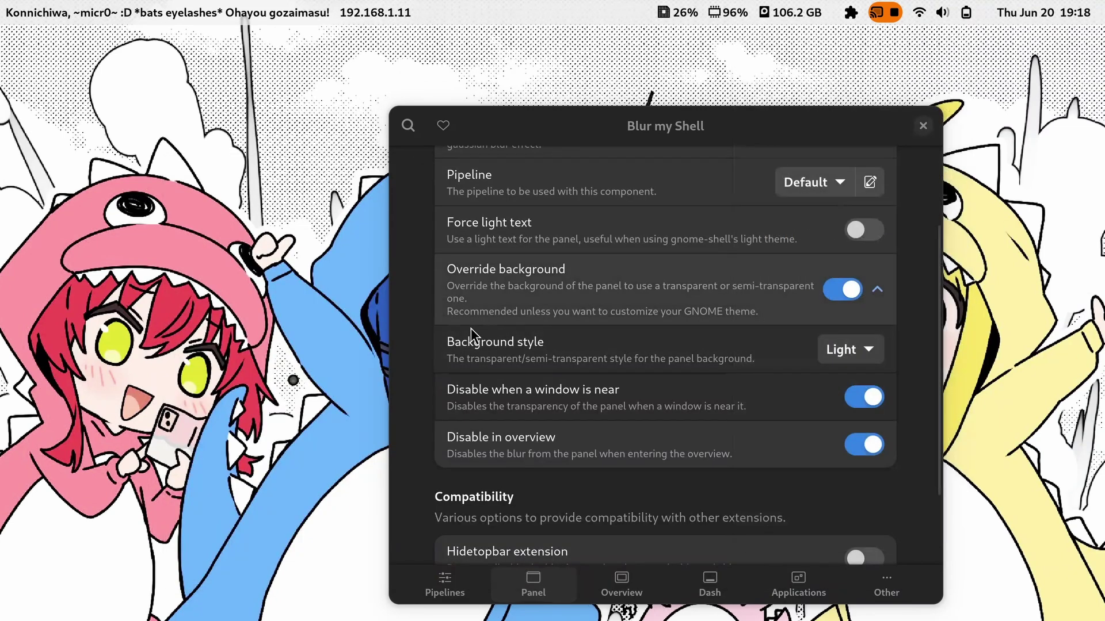
pyautogui.click(854, 14)
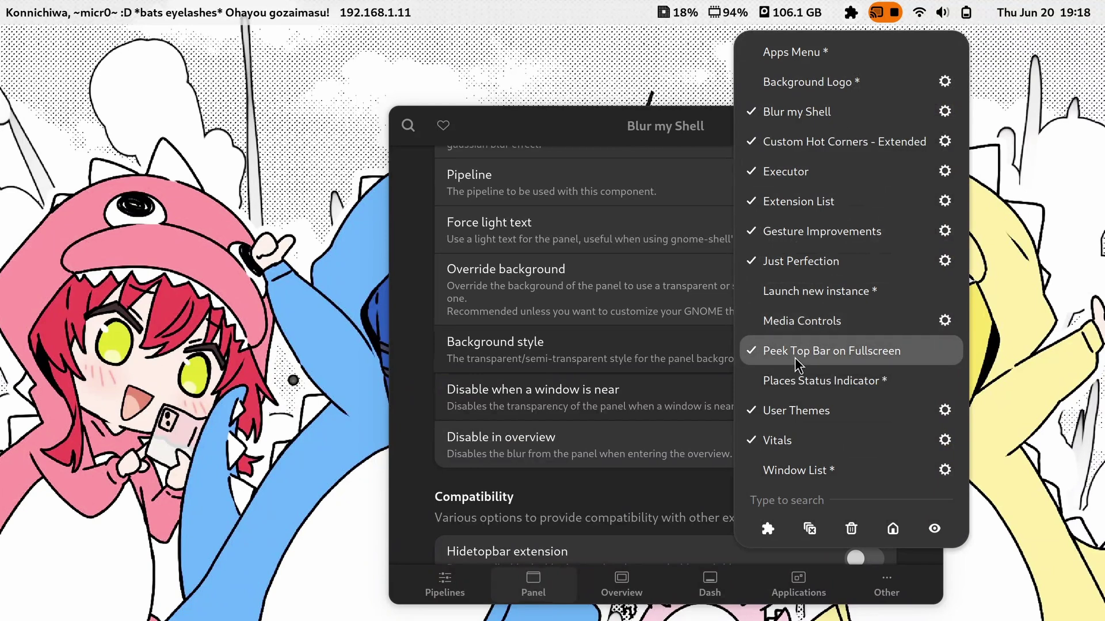
# Switch to the Firefox workspace and play the $65 Hackintosh build video fullscreen.
pyautogui.press('Escape')
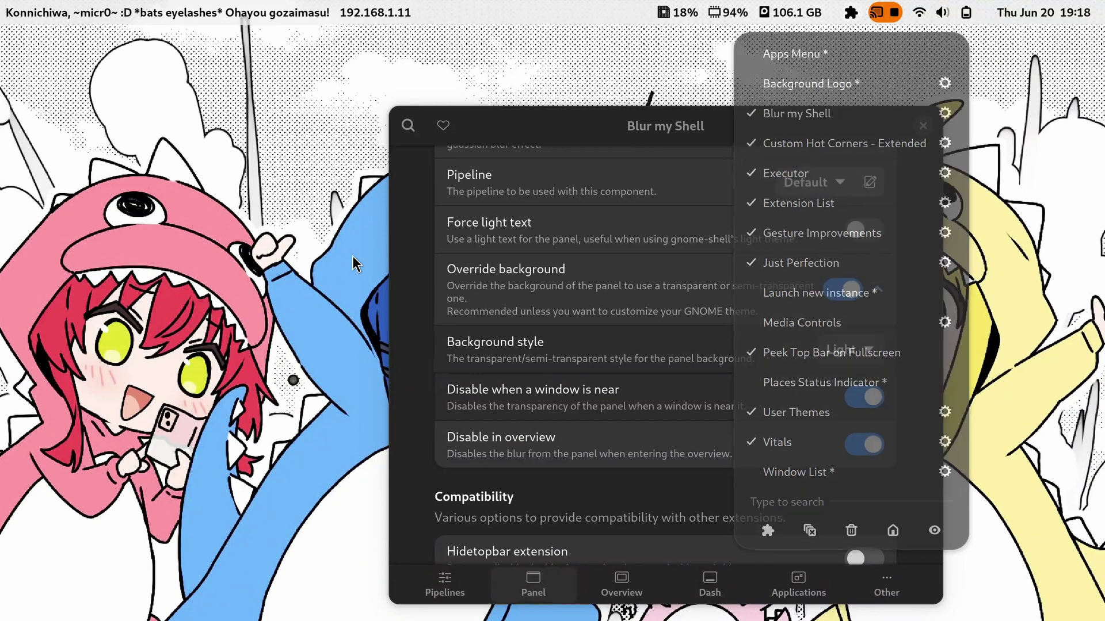
pyautogui.press('super+Page_Up')
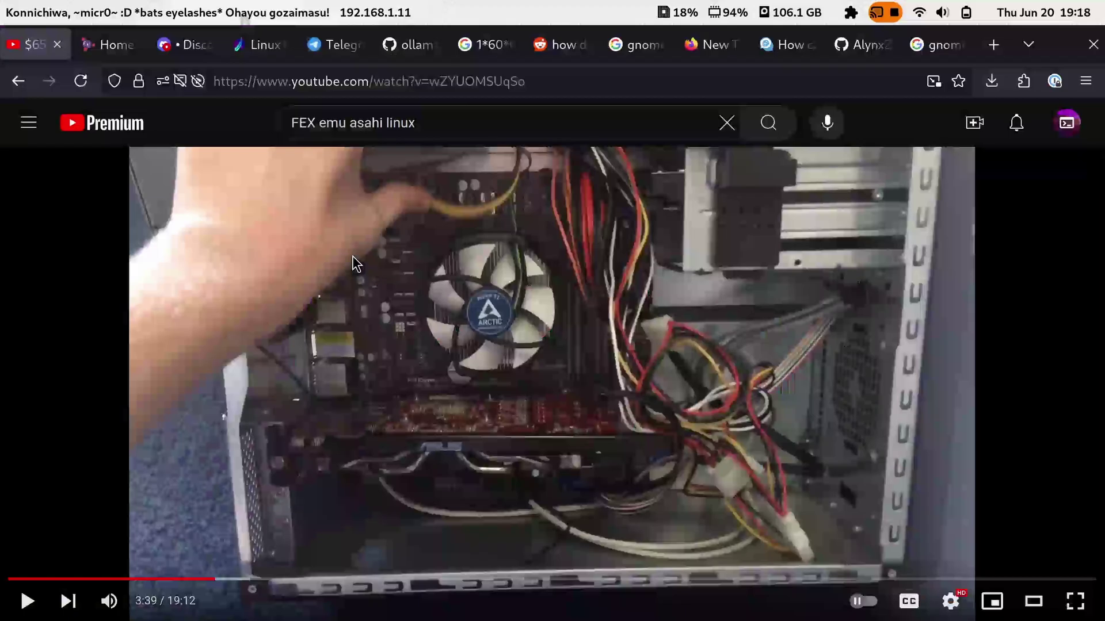
pyautogui.click(1075, 601)
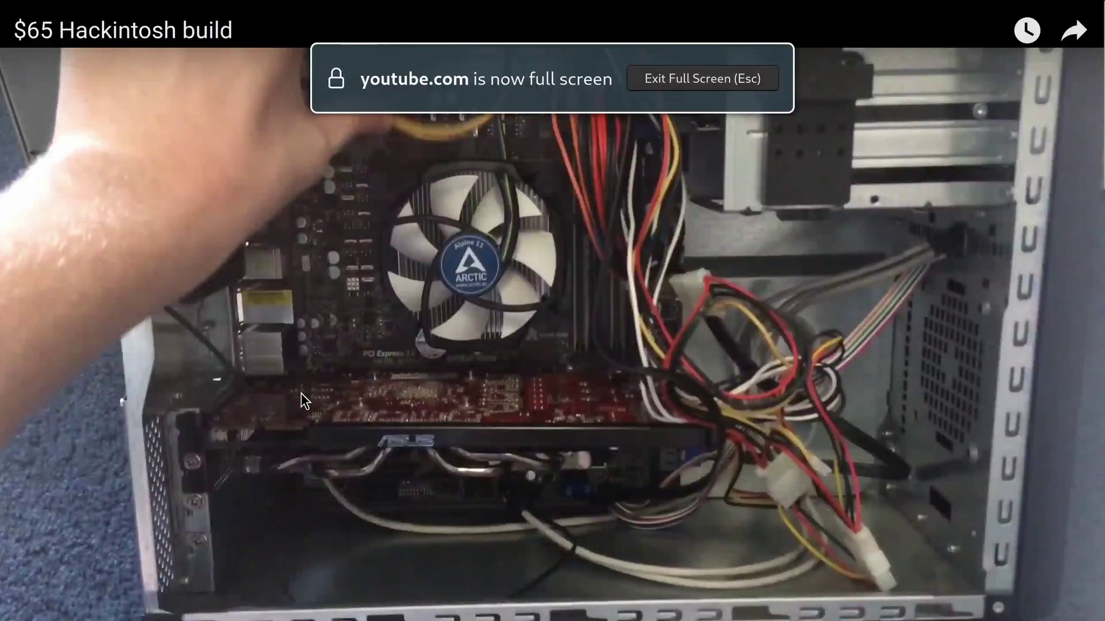
pyautogui.moveTo(394, 7)
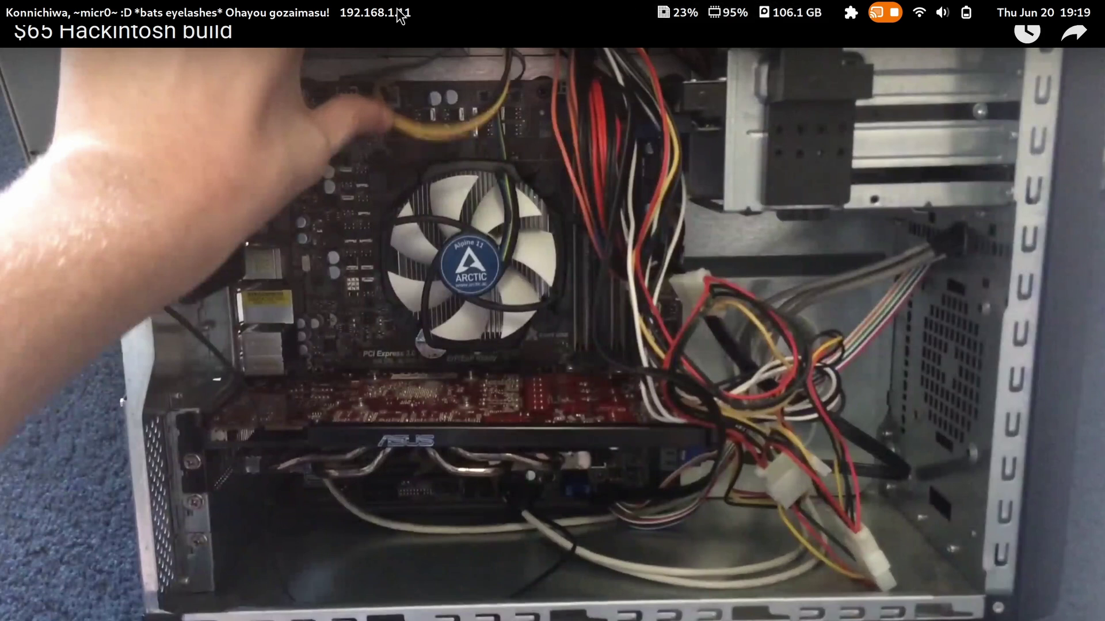
# Exit fullscreen, return to the Blur my Shell workspace, and launch Power Statistics from Utilities.
pyautogui.moveTo(428, 19)
pyautogui.press('Escape')
pyautogui.press('super+Page_Down')
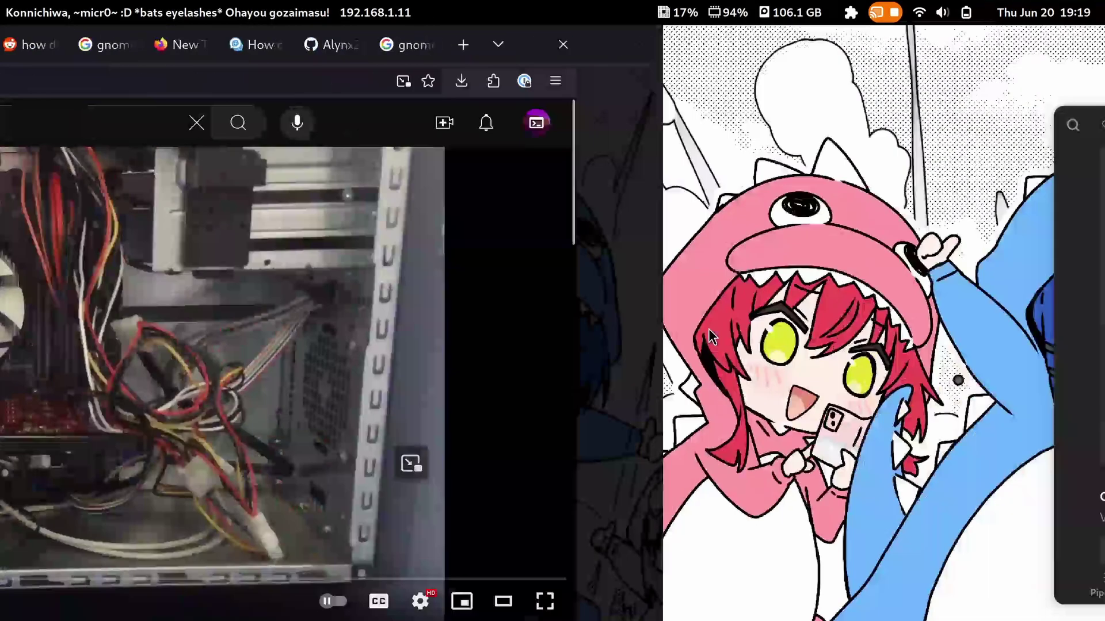
pyautogui.press('super')
pyautogui.press('super')
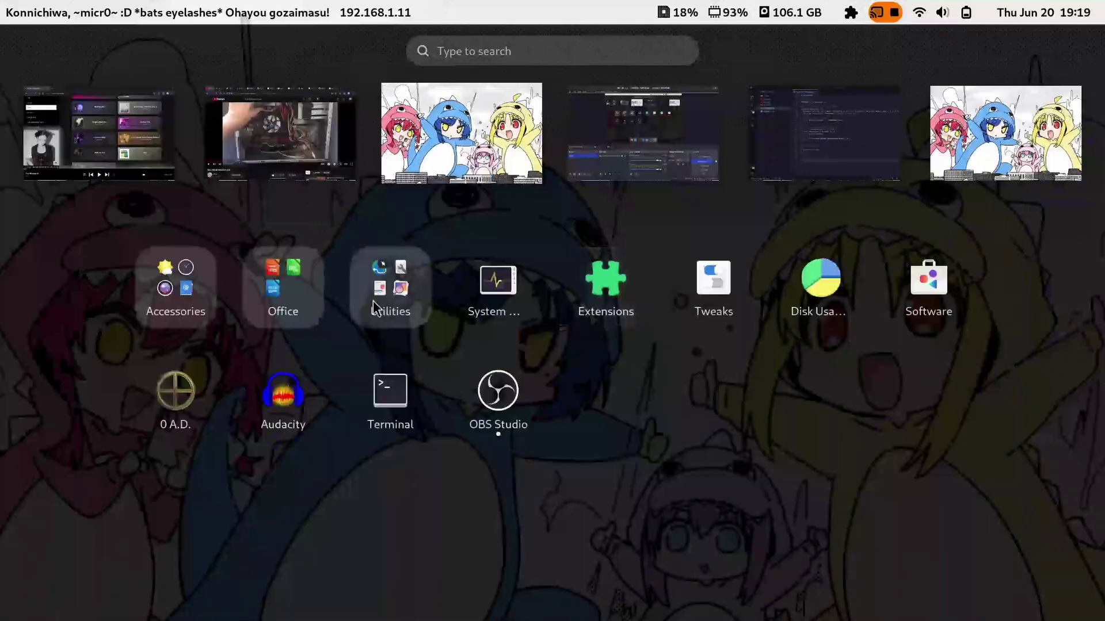
pyautogui.click(373, 300)
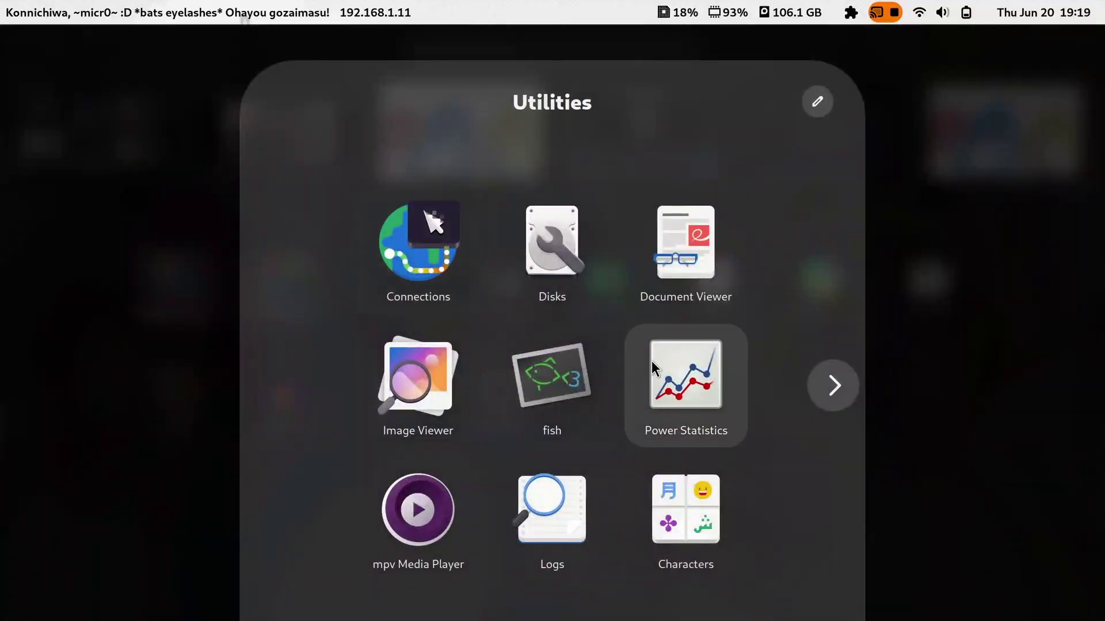
pyautogui.click(655, 388)
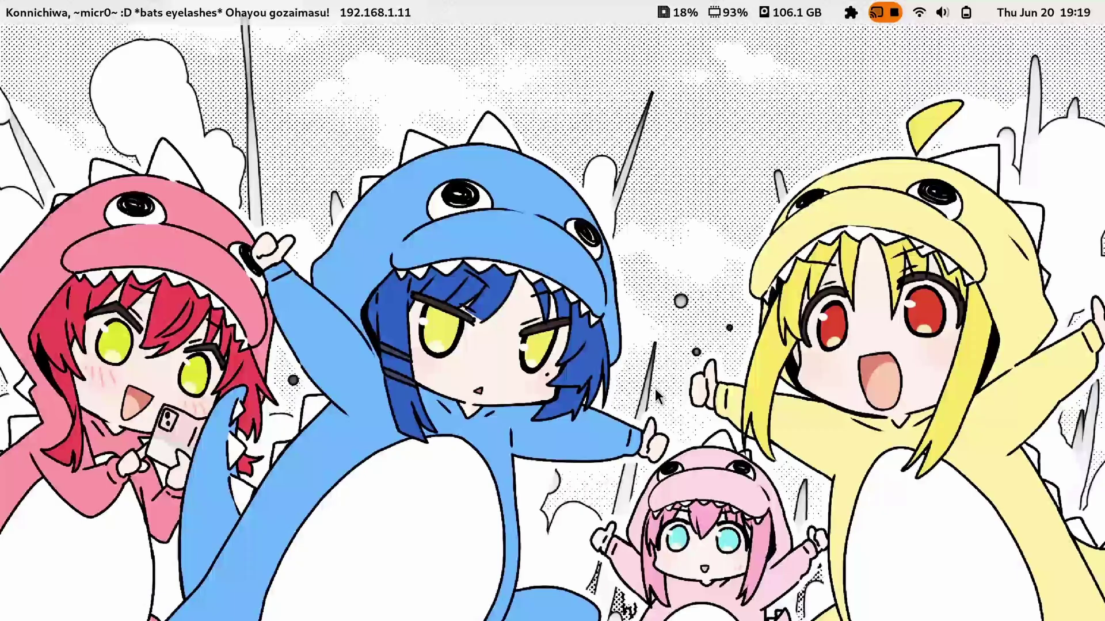
# Show the laptop battery's History graph, trying data lengths of 8 hours, 1 day and 1 week.
pyautogui.click(294, 321)
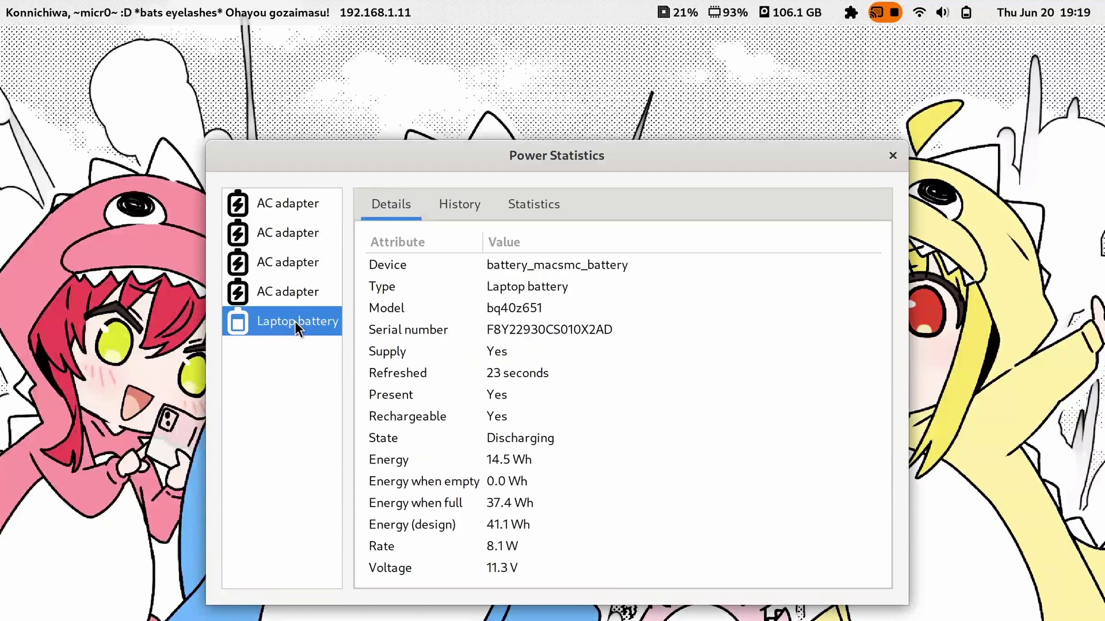
pyautogui.click(443, 205)
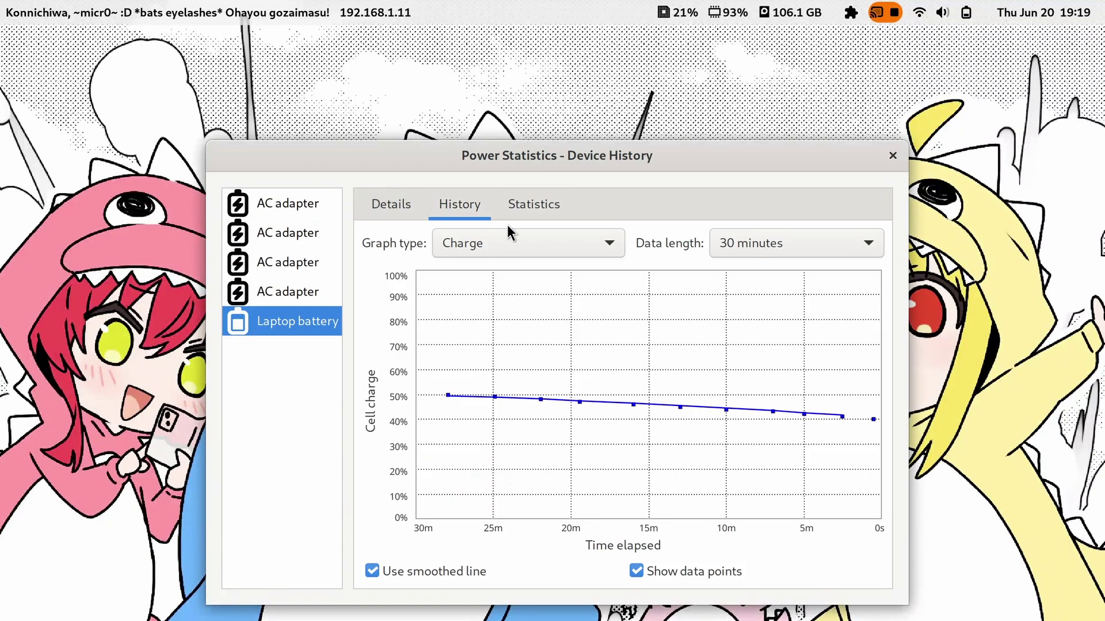
pyautogui.click(724, 243)
pyautogui.click(761, 296)
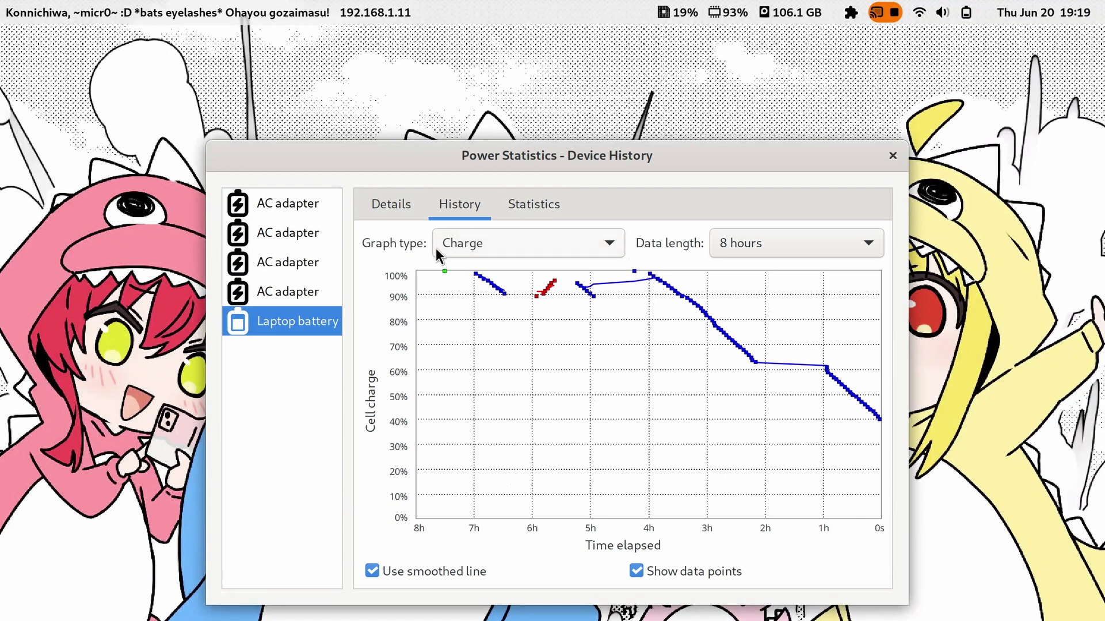
pyautogui.click(742, 243)
pyautogui.click(748, 268)
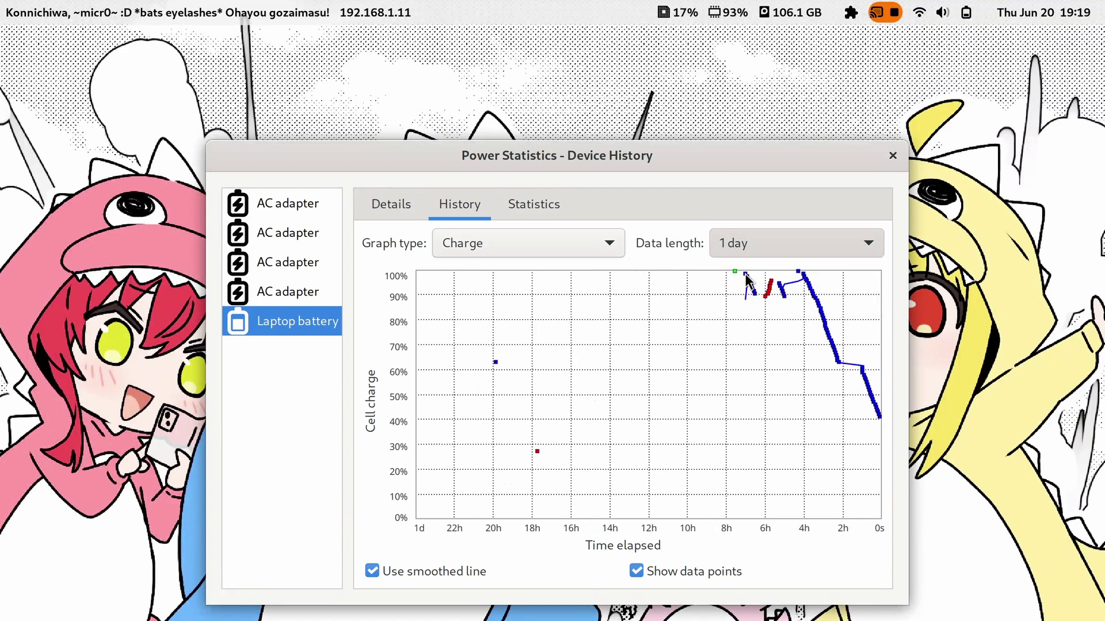
pyautogui.click(751, 242)
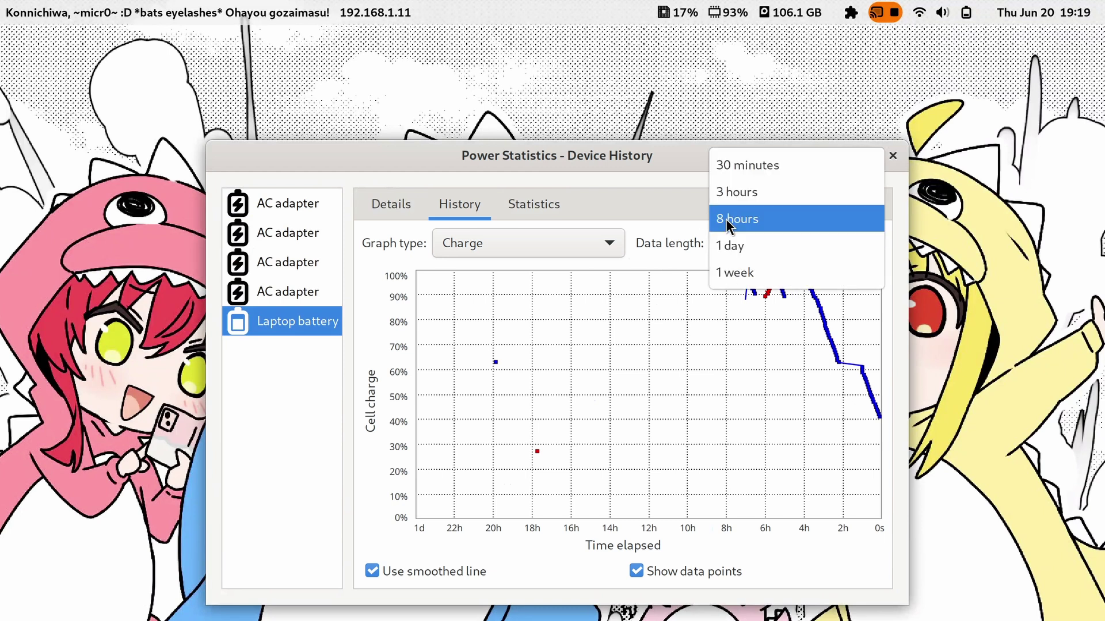
pyautogui.click(733, 270)
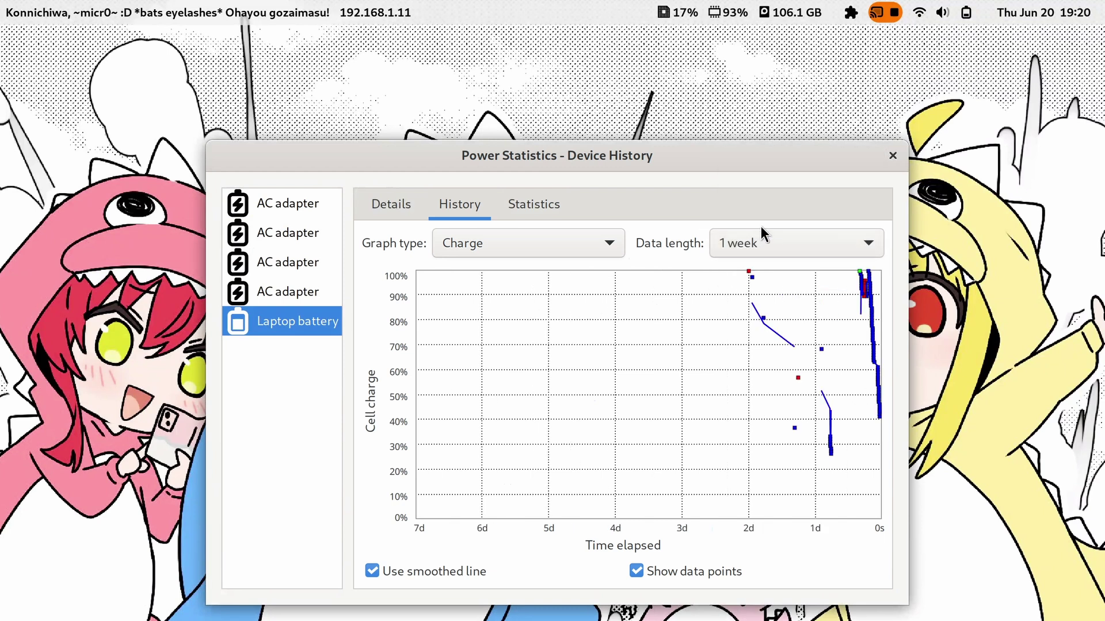
# Keep the graph type on Charge and settle on an 8-hour data length.
pyautogui.click(787, 252)
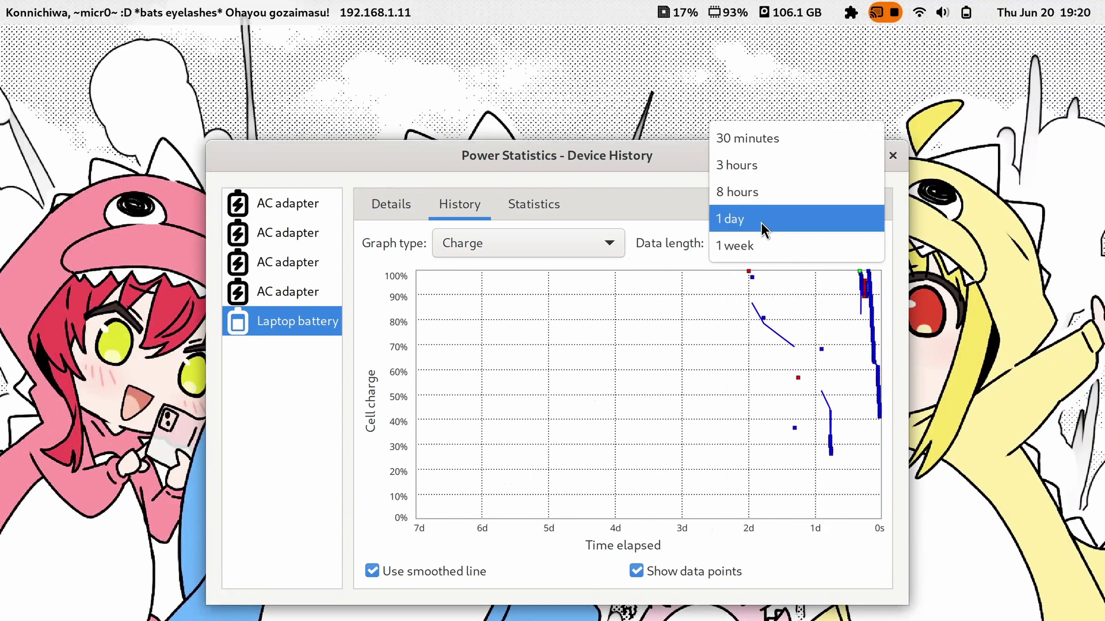
pyautogui.click(762, 151)
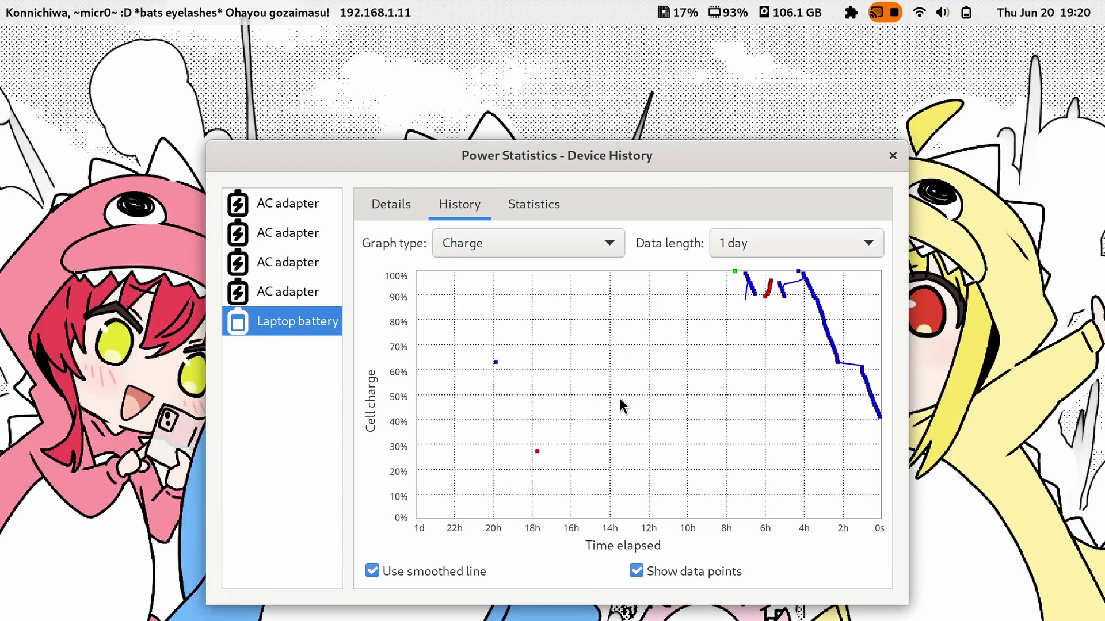
pyautogui.click(547, 235)
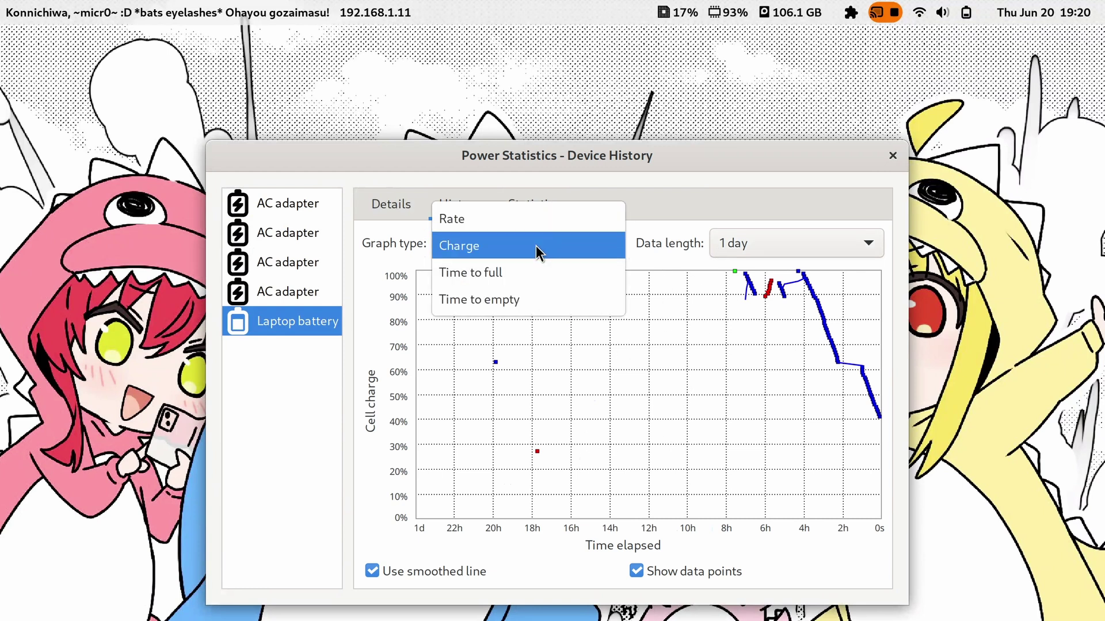
pyautogui.click(537, 246)
pyautogui.click(721, 253)
pyautogui.click(747, 219)
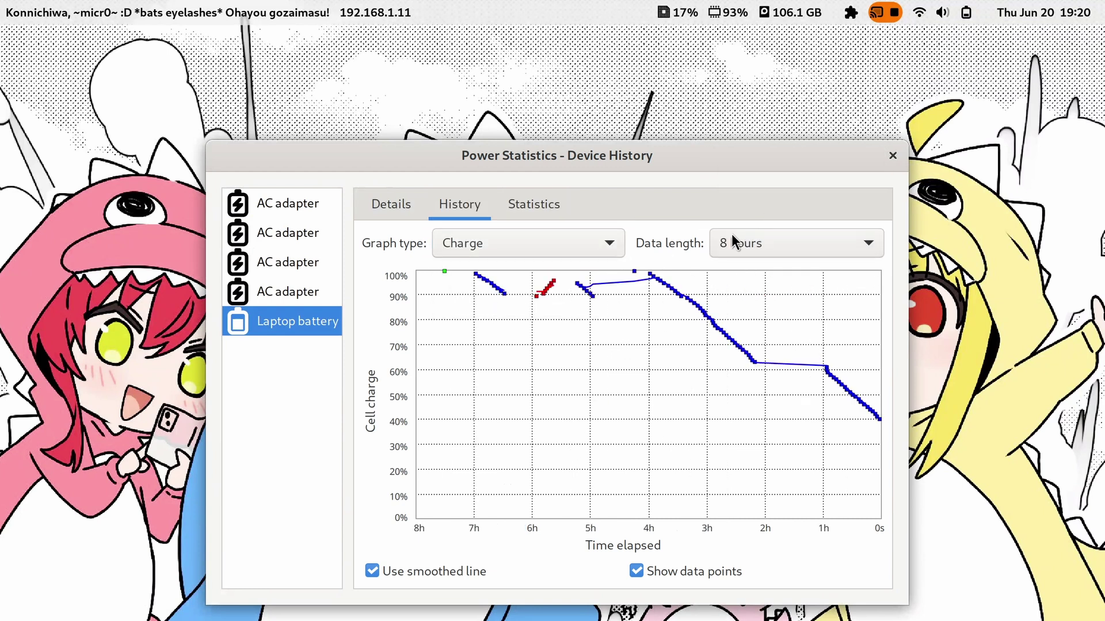